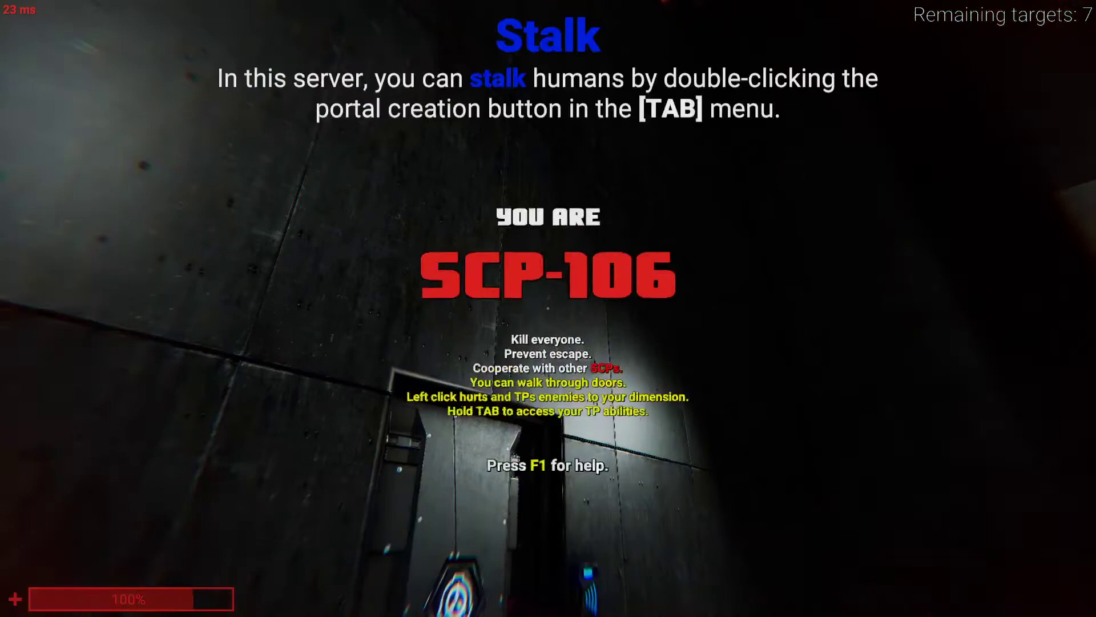
key(v)
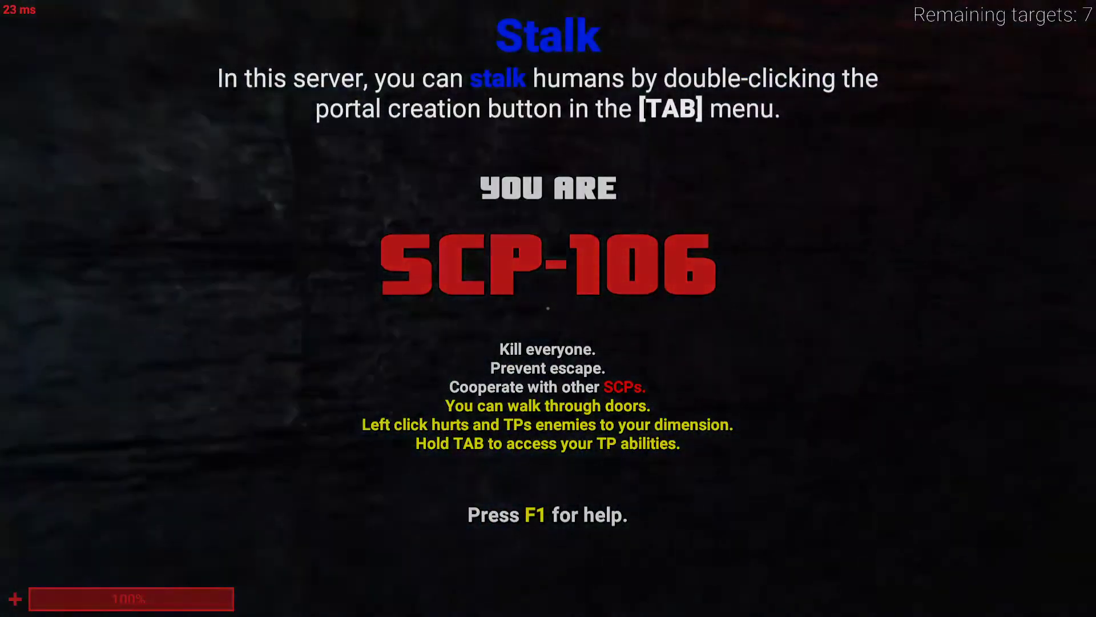
key(v)
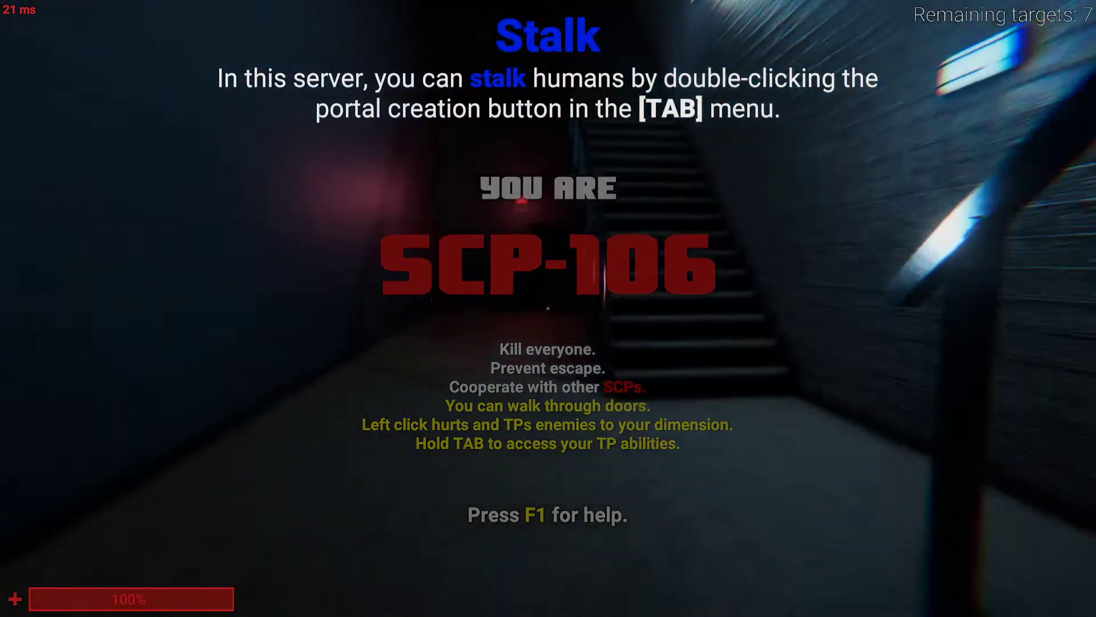
key(v)
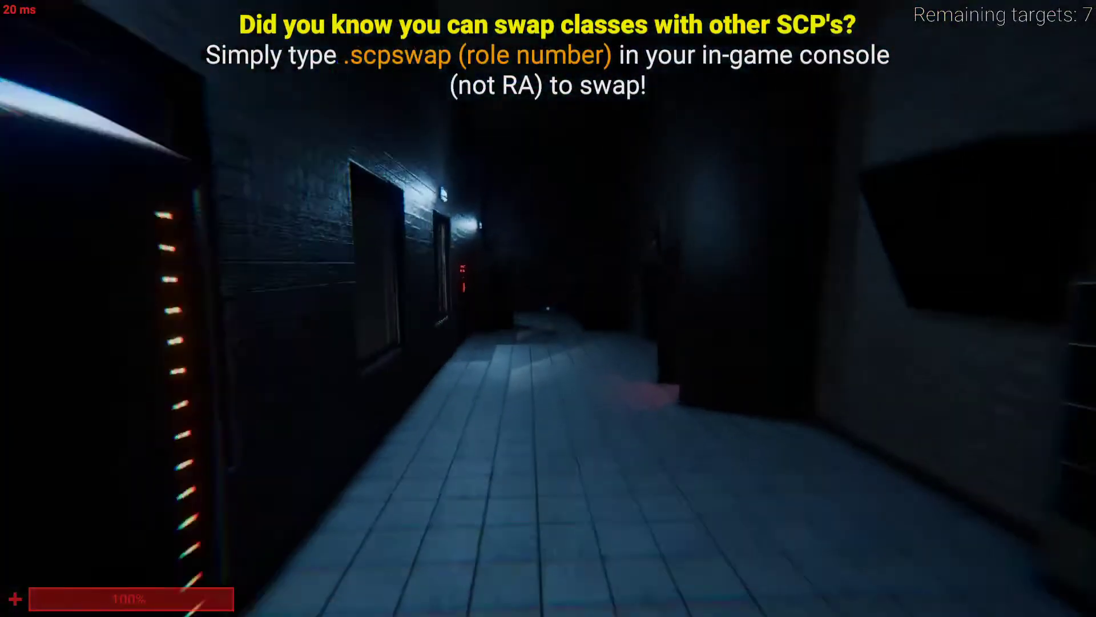
key(q)
key(w)
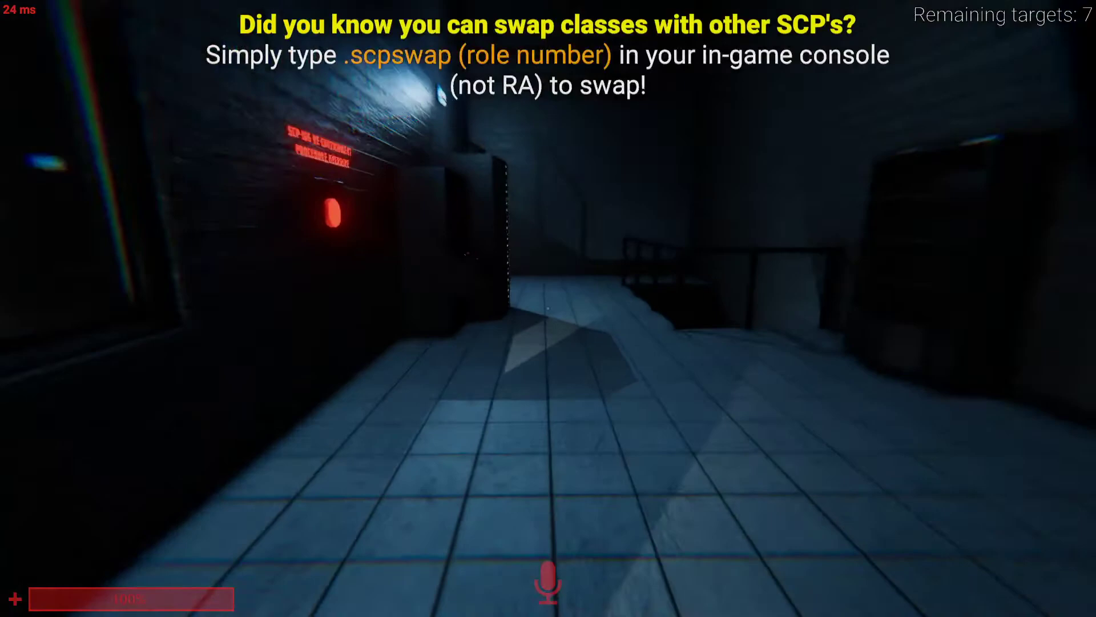
key(w)
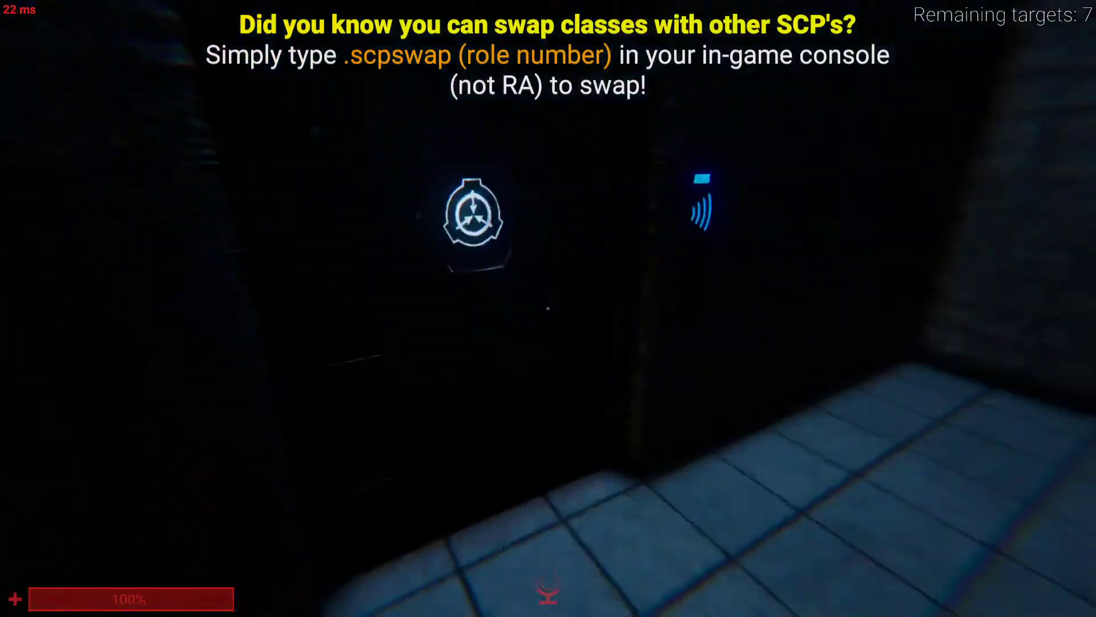
key(w)
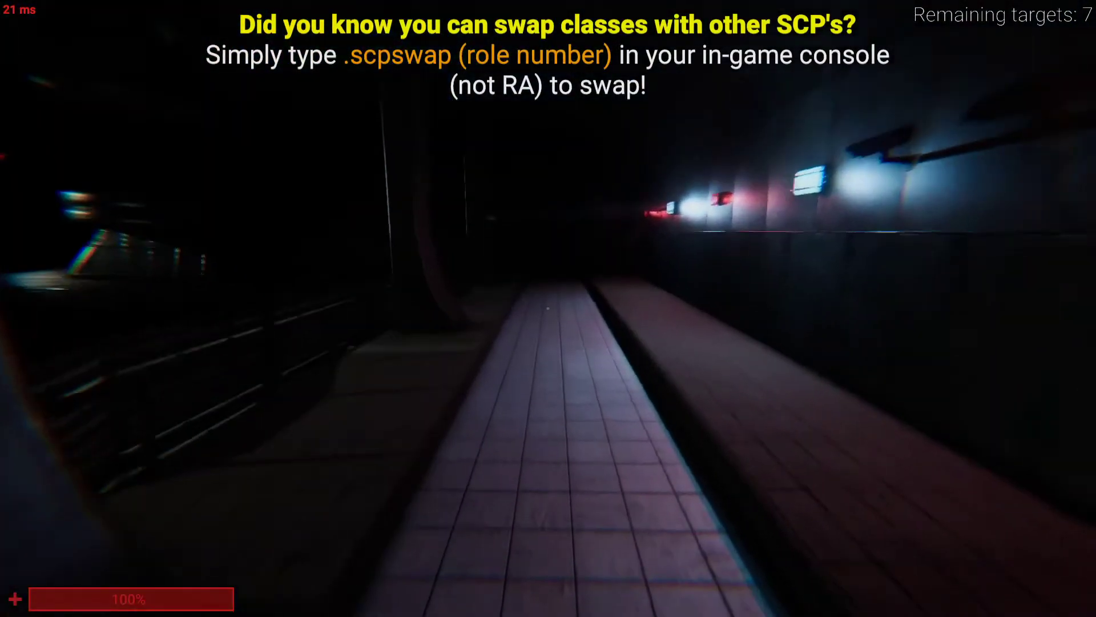
key(w)
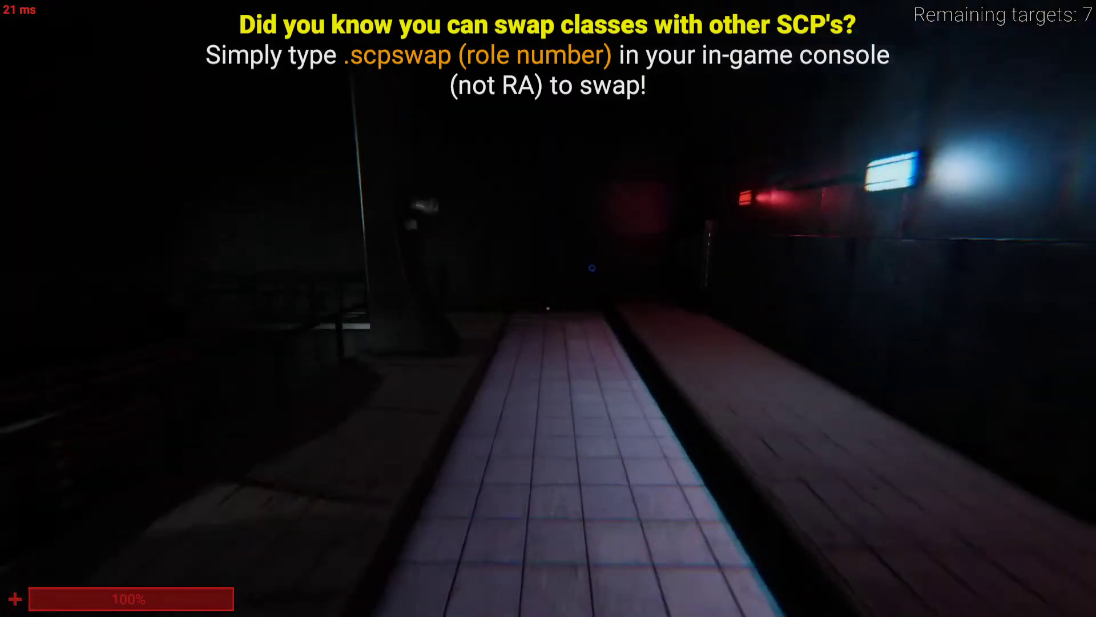
key(n)
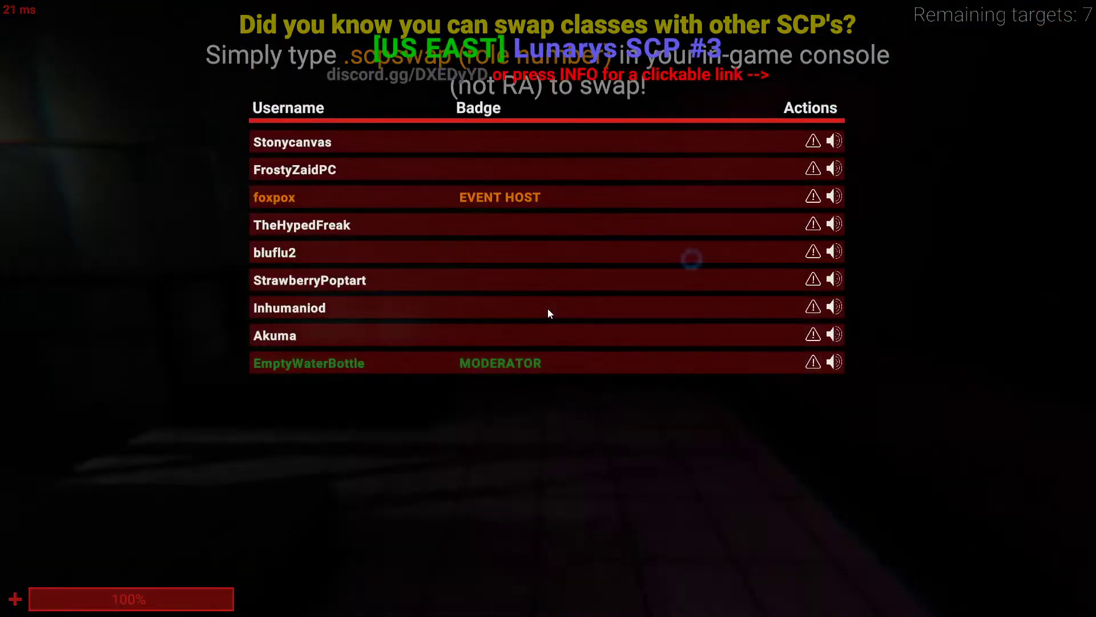
key(n)
key(w)
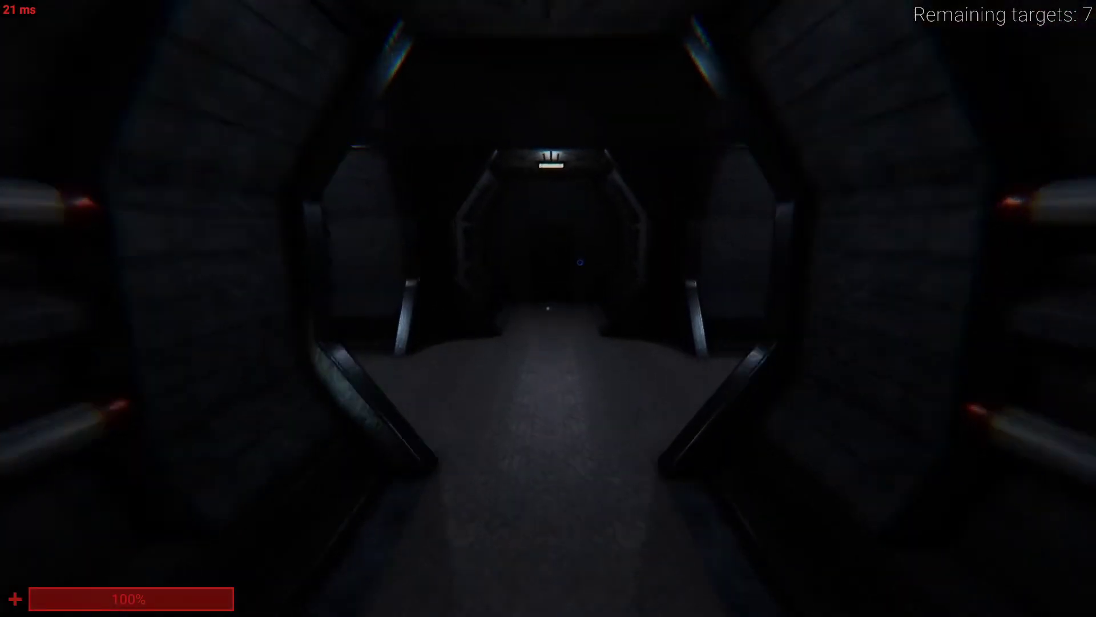
key(w)
key(v)
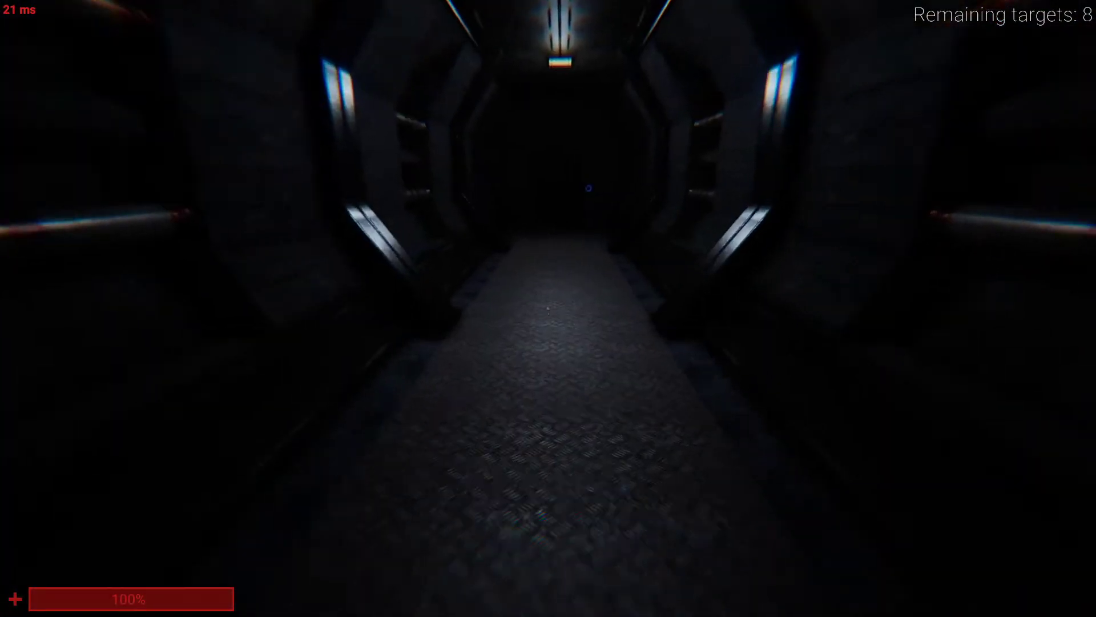
key(v)
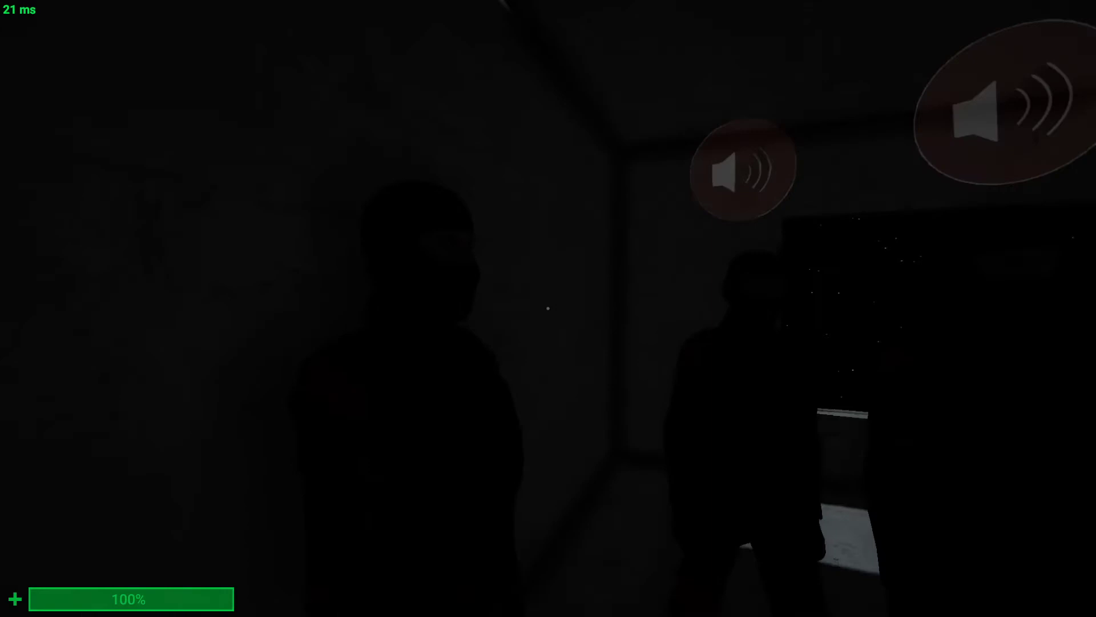
key(n)
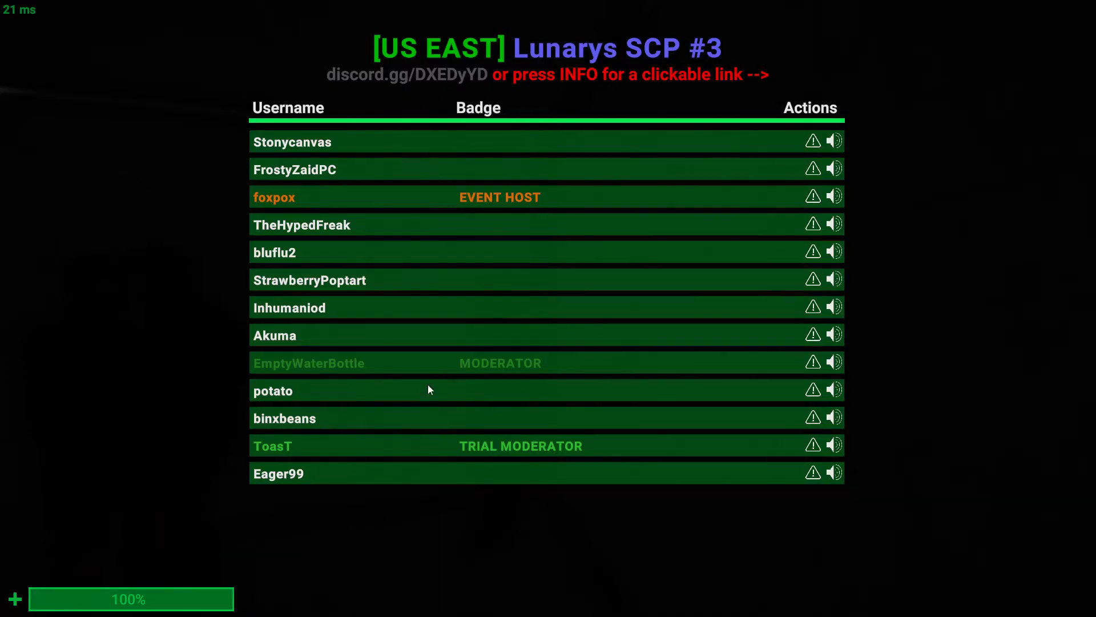
key(n)
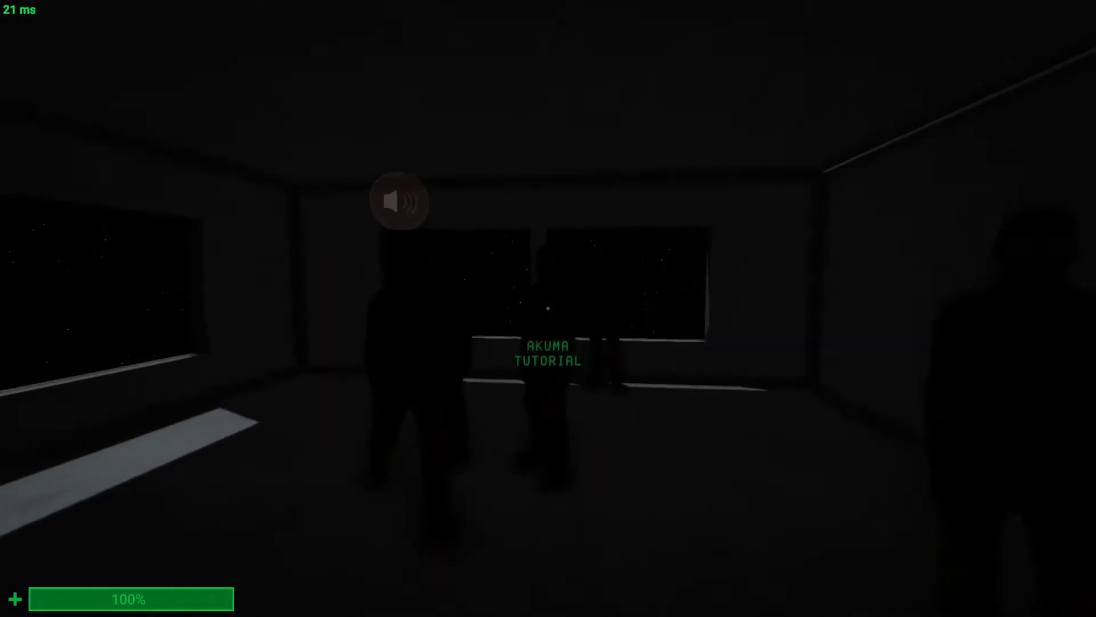
key(v)
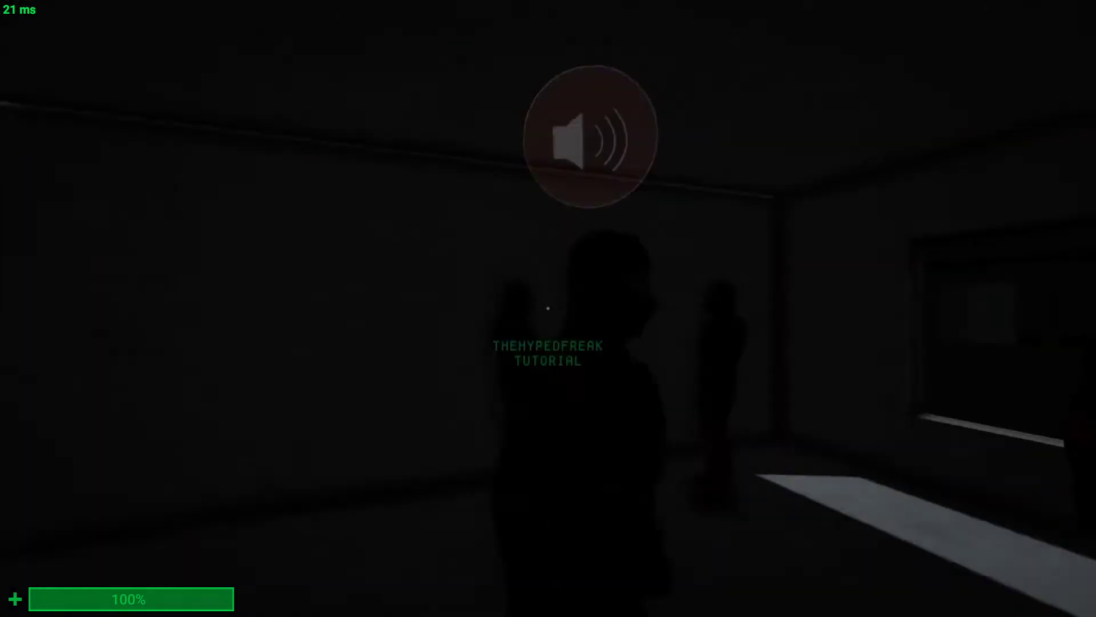
key(q)
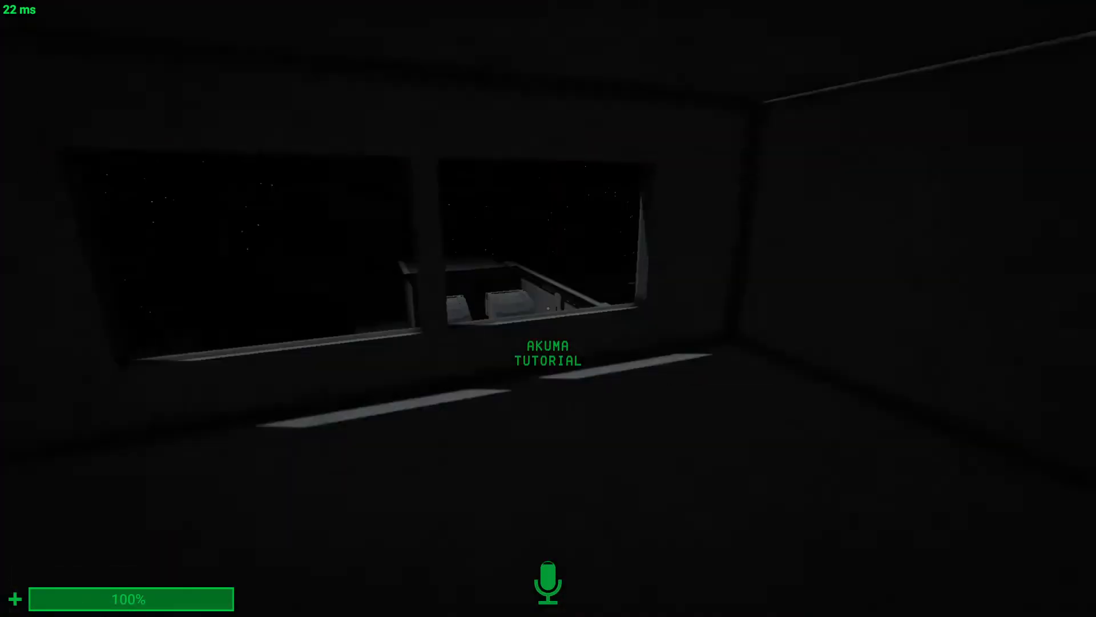
click(549, 308)
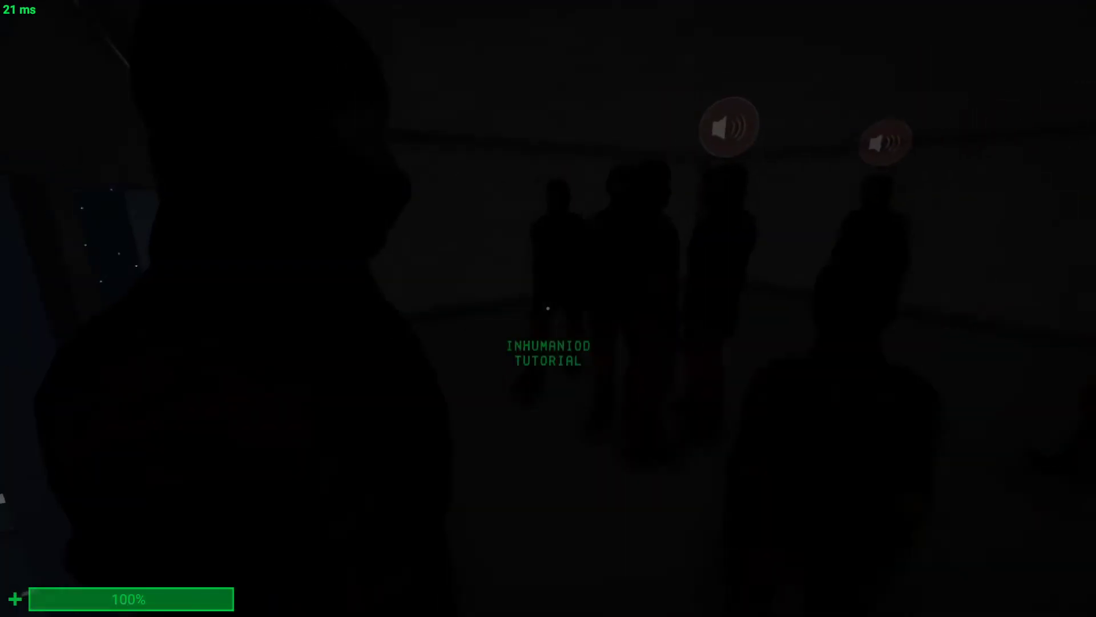
click(549, 313)
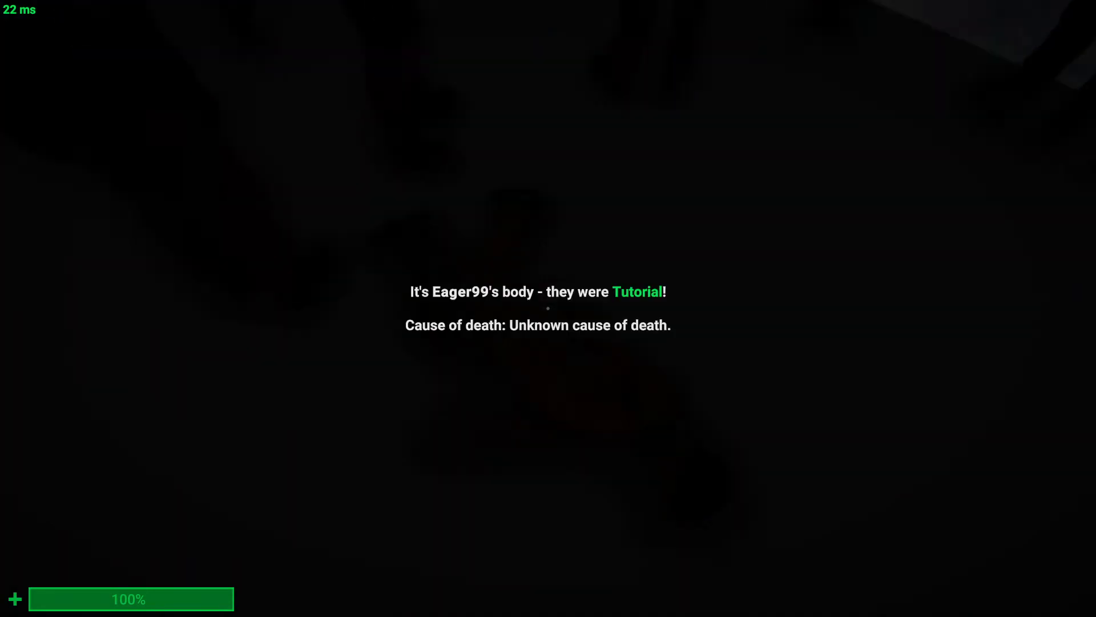
key(n)
scroll(548, 311, down, 1)
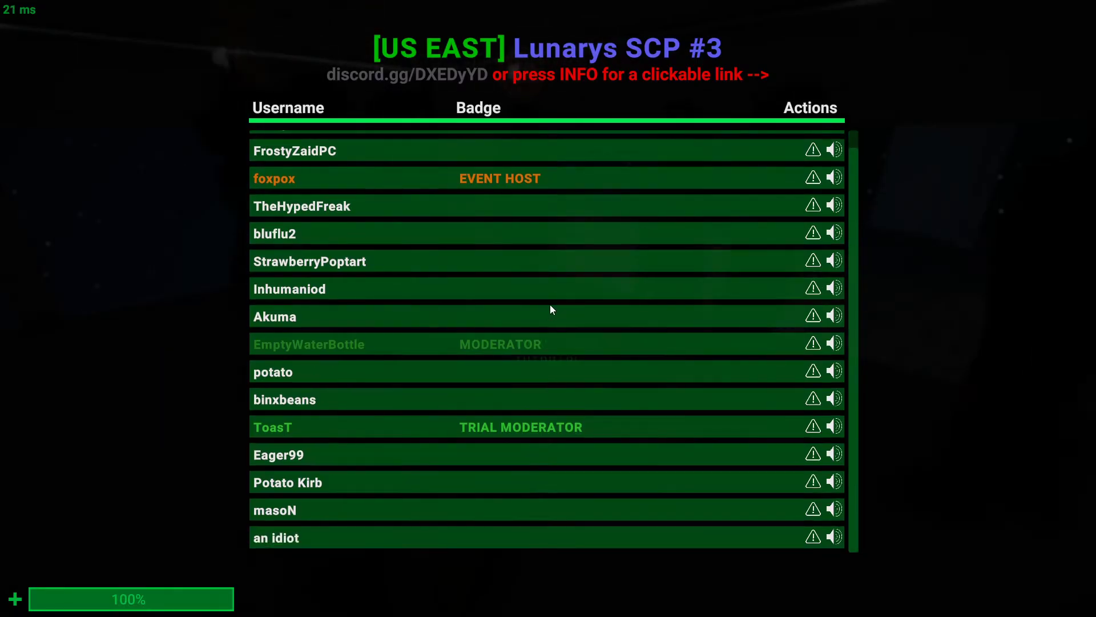
key(n)
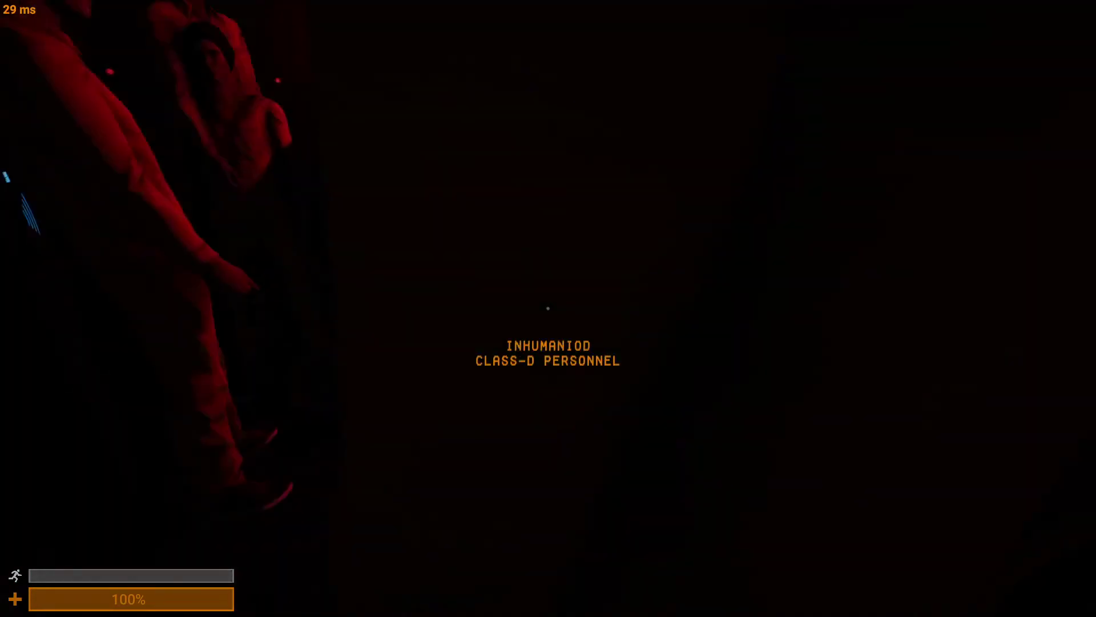
key(e)
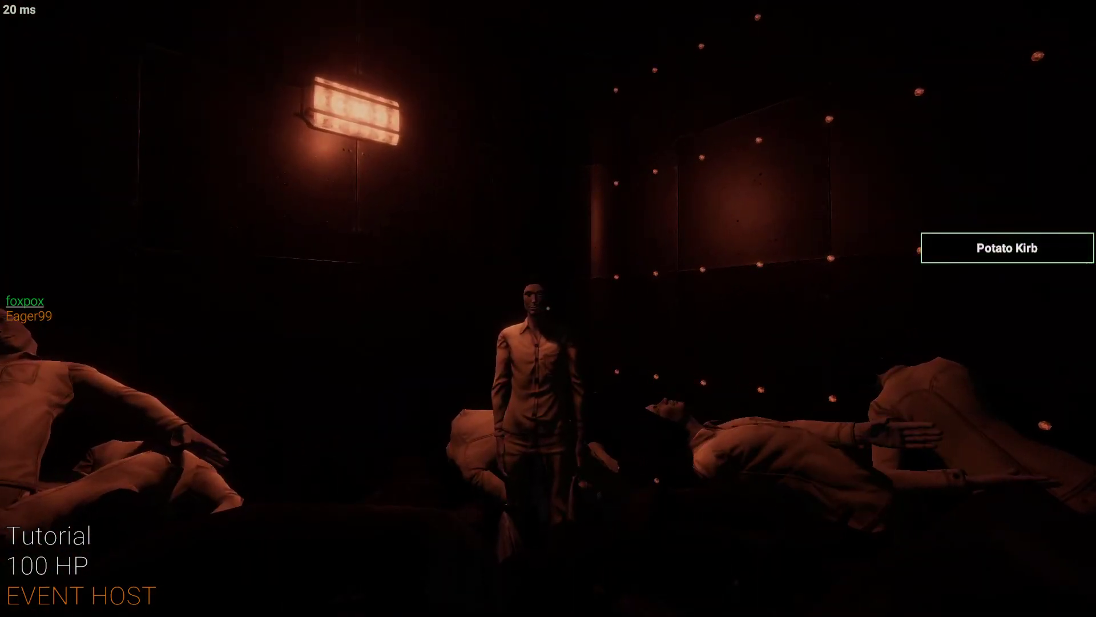
key(w)
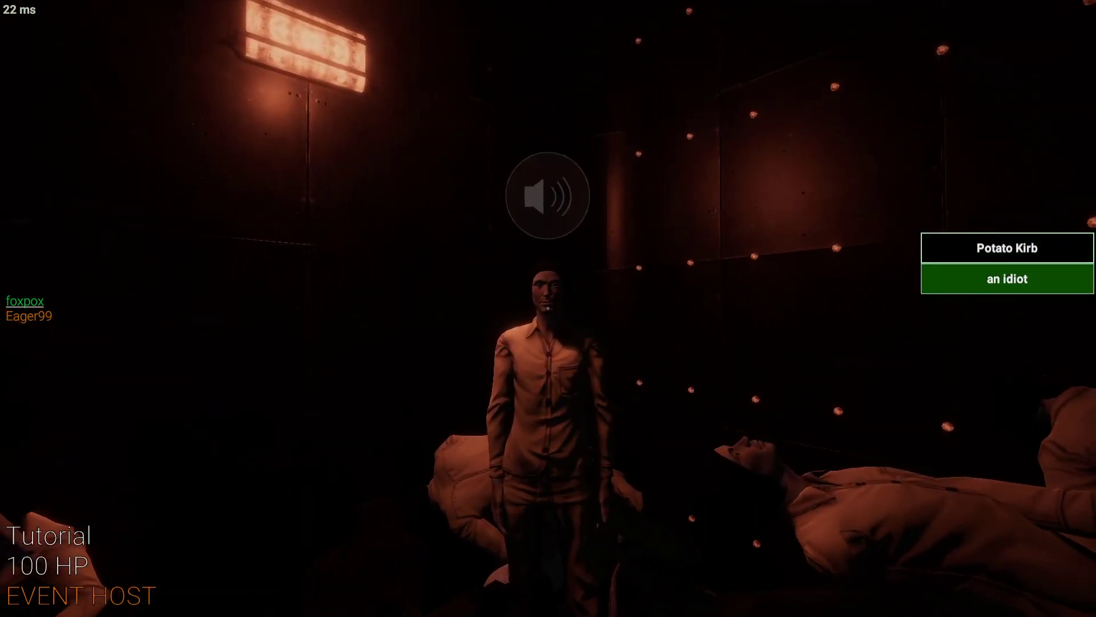